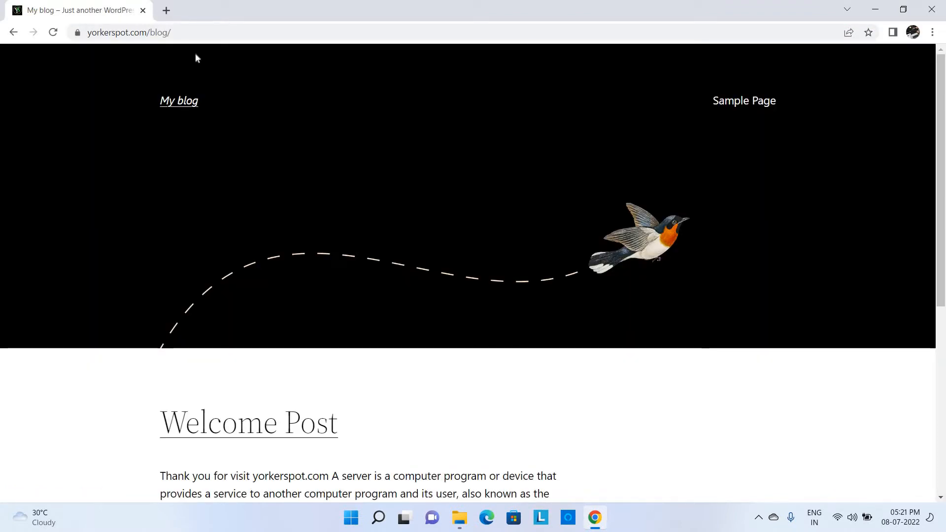
- Open the context menu of the yorkerspot.com/blog browser tab
{"action": "right_click", "coordinate": [74, 2]}
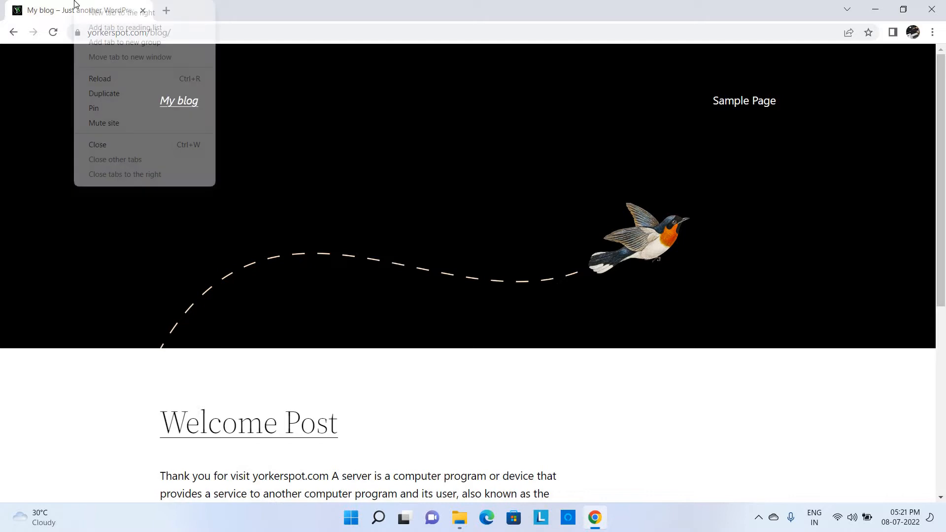
- Duplicate the blog tab and load its wp-admin address
{"action": "left_click", "coordinate": [138, 93]}
{"action": "left_click", "coordinate": [188, 38]}
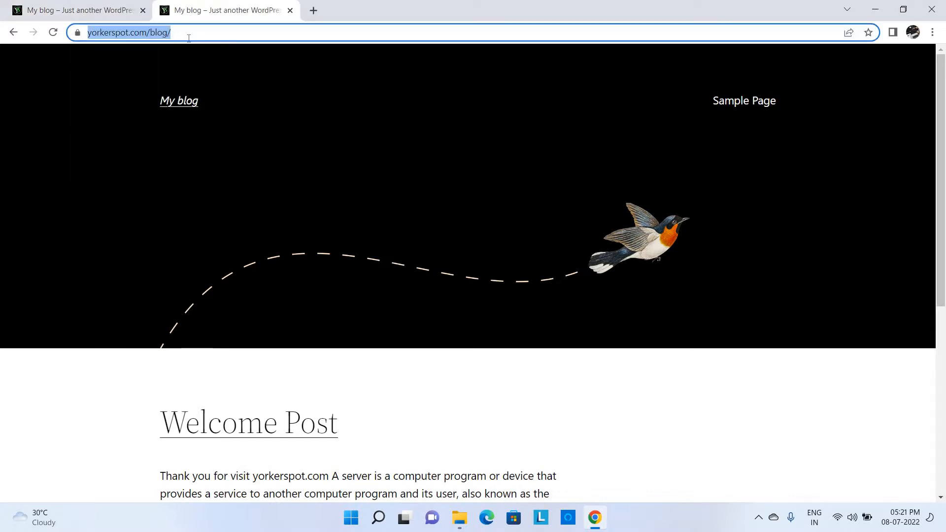
{"action": "key", "text": "End"}
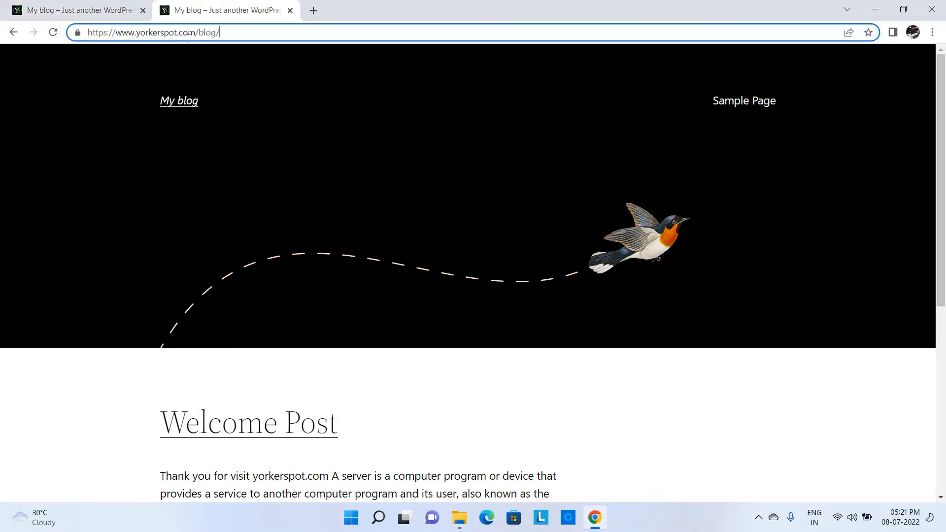
{"action": "type", "text": "wp-admin"}
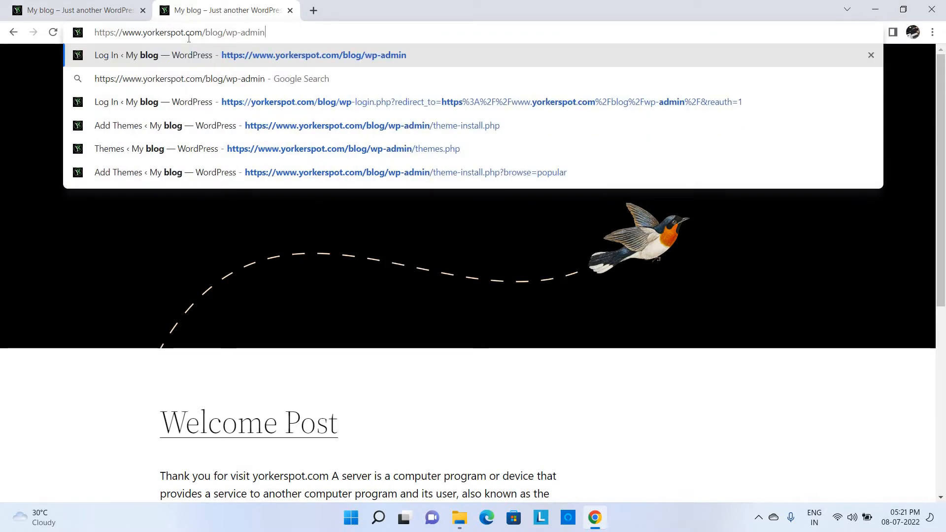
{"action": "key", "text": "Return"}
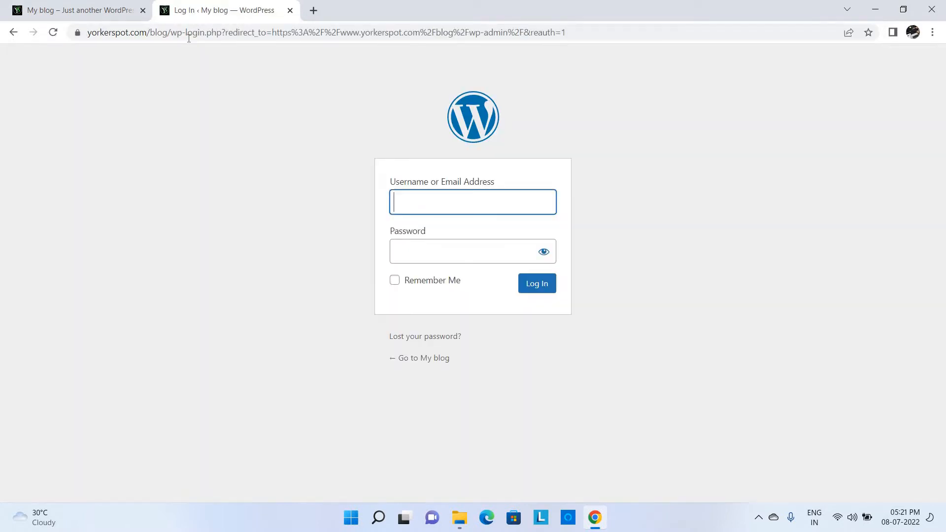
- Log in to the Dashboard with the administrator username and password
{"action": "left_click", "coordinate": [426, 195]}
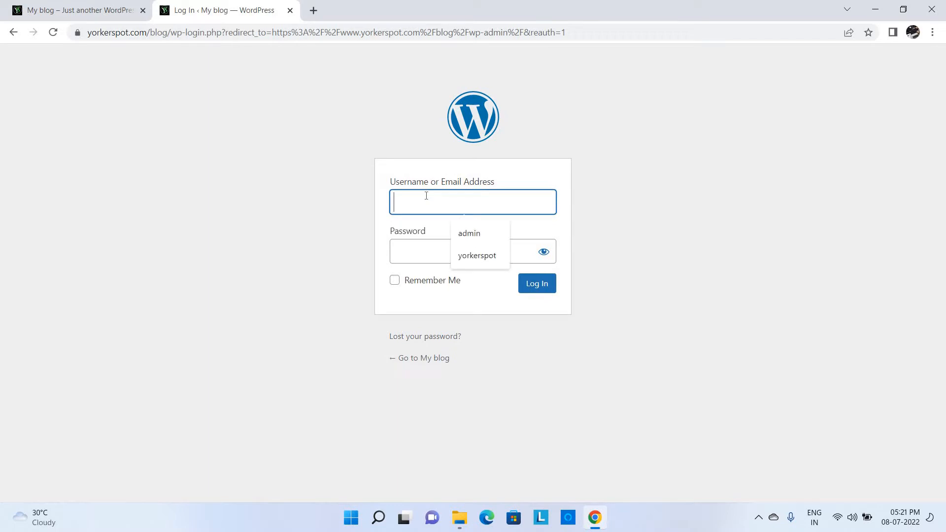
{"action": "type", "text": "admin"}
{"action": "key", "text": "Tab"}
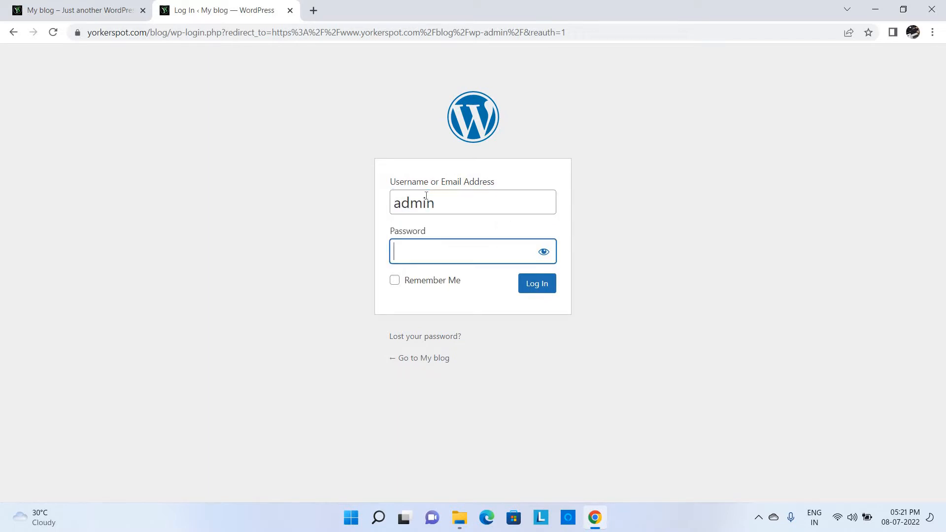
{"action": "type", "text": "**********"}
{"action": "key", "text": "Return"}
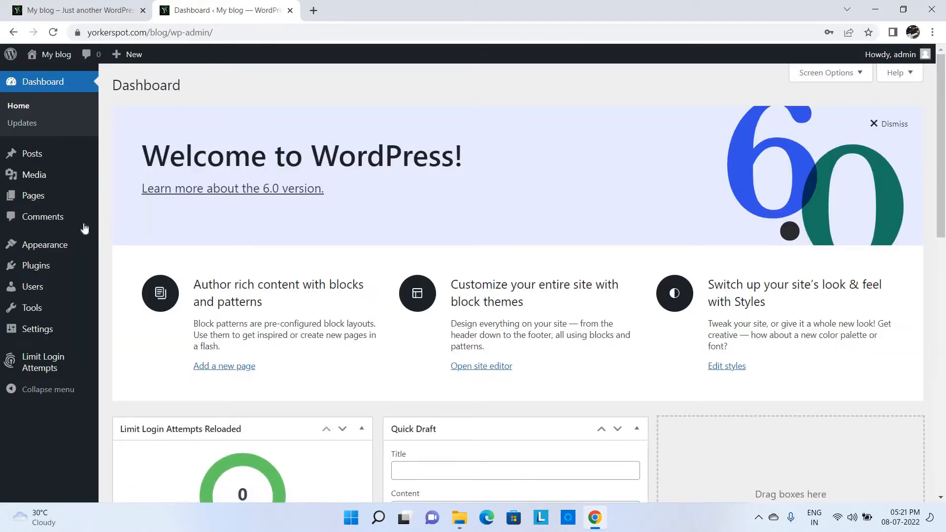
- Go to Appearance > Themes and look over the three installed themes
{"action": "mouse_move", "coordinate": [77, 250]}
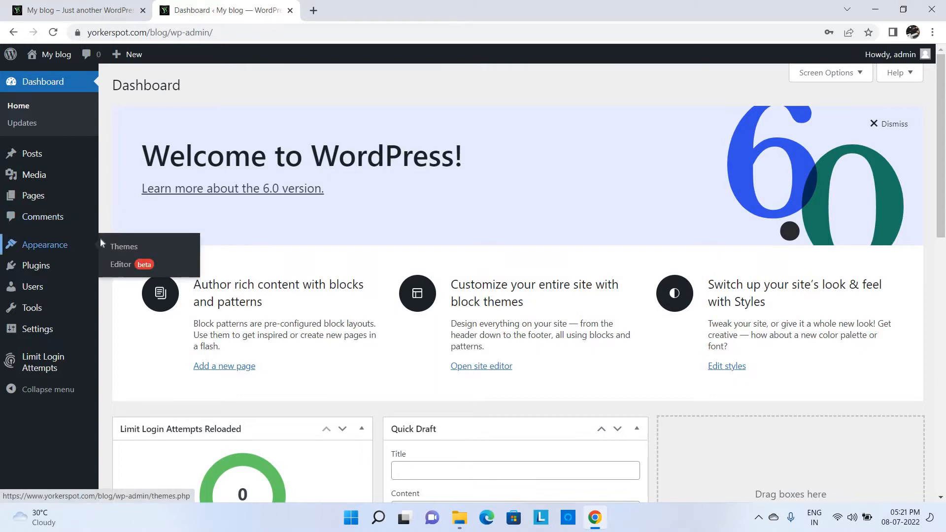
{"action": "left_click", "coordinate": [129, 249]}
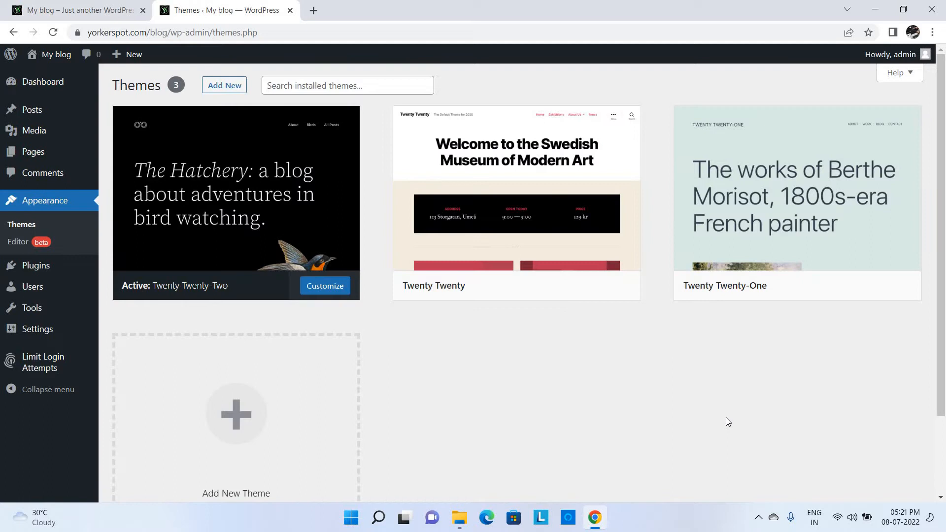
{"action": "left_click", "coordinate": [945, 462]}
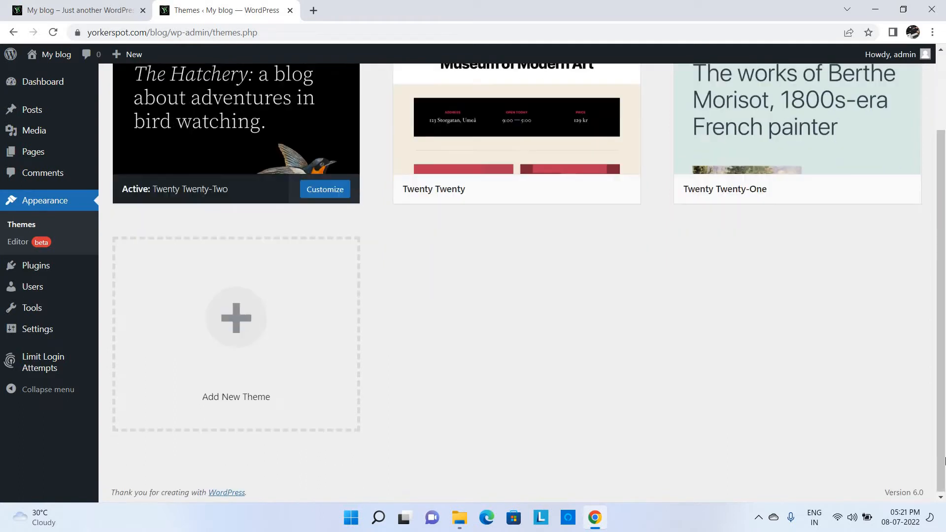
{"action": "left_click", "coordinate": [944, 89]}
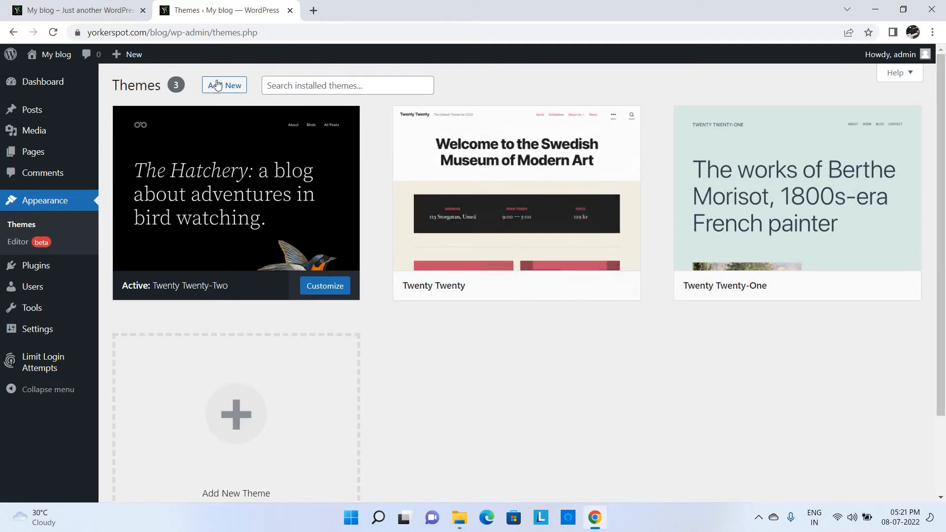
- Search the theme directory for 'press boo' from Add New
{"action": "left_click", "coordinate": [226, 94]}
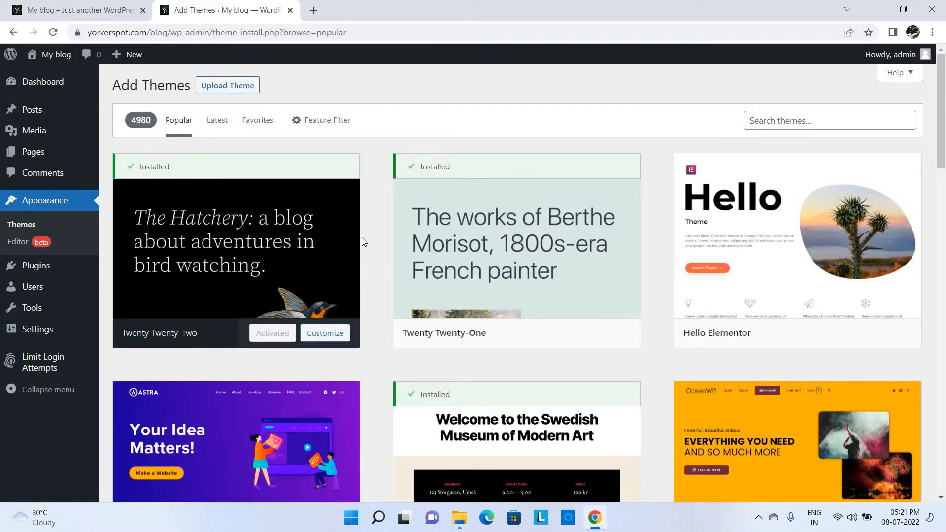
{"action": "left_click", "coordinate": [775, 128]}
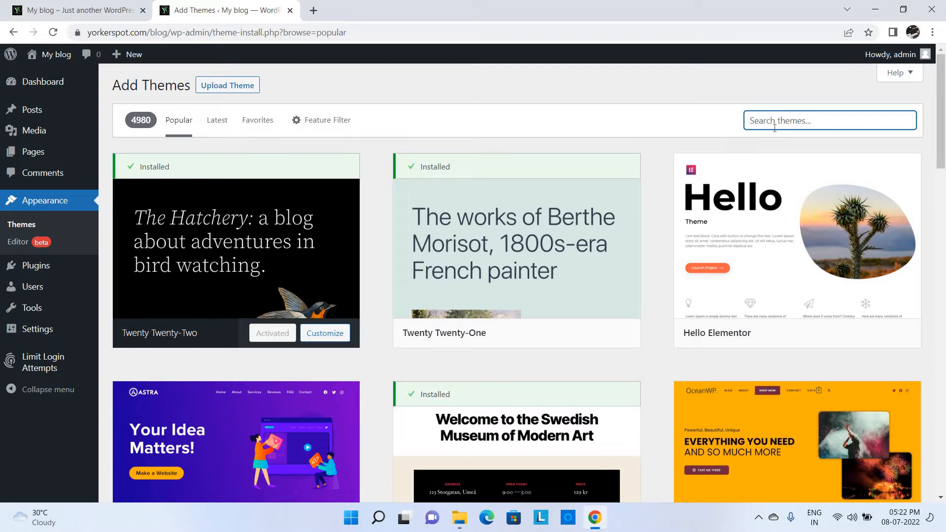
{"action": "type", "text": "press book"}
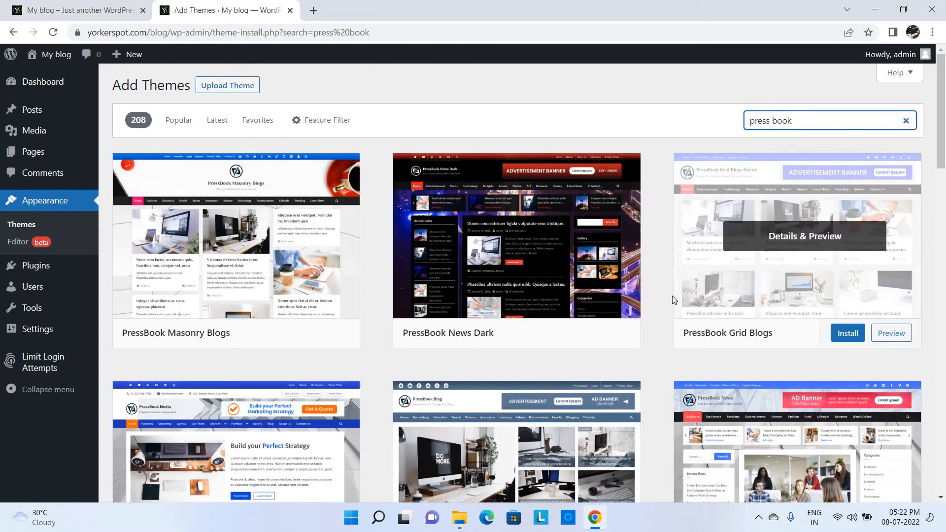
- Install and activate the PressBook Grid Blogs theme
{"action": "mouse_move", "coordinate": [807, 332]}
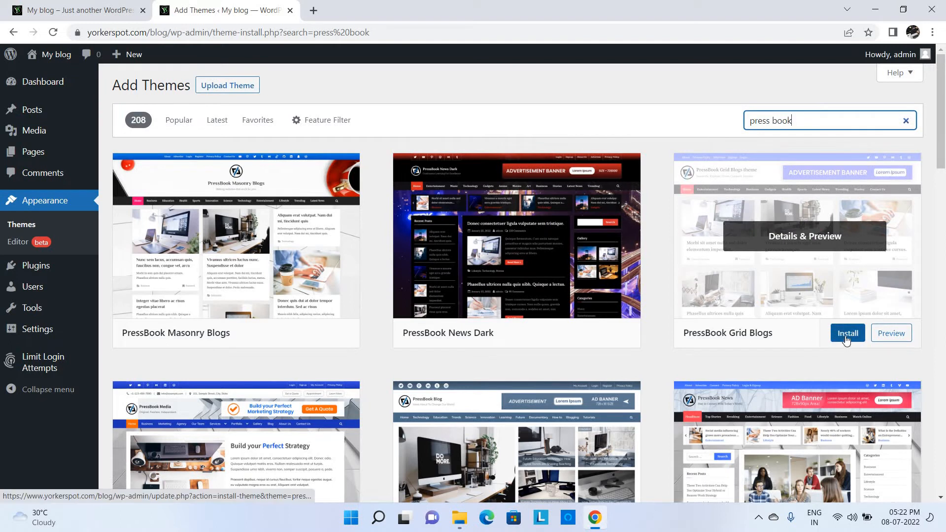
{"action": "left_click", "coordinate": [846, 339]}
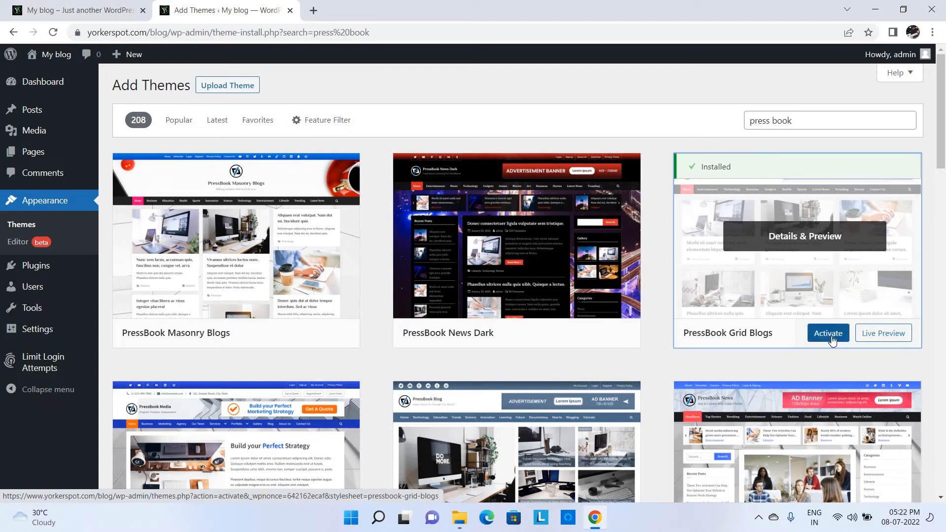
{"action": "left_click", "coordinate": [829, 334]}
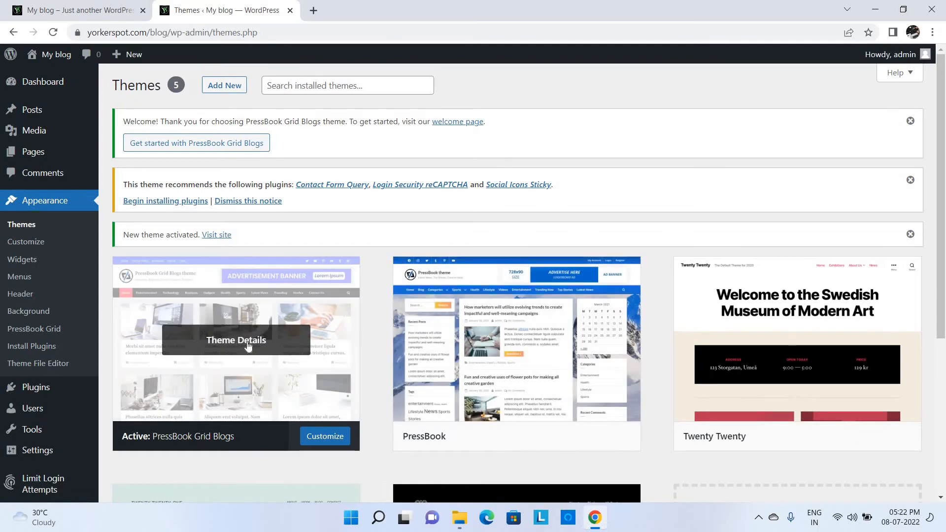
- Reload the blog homepage tab to see the PressBook Grid Blogs theme
{"action": "left_click", "coordinate": [59, 12]}
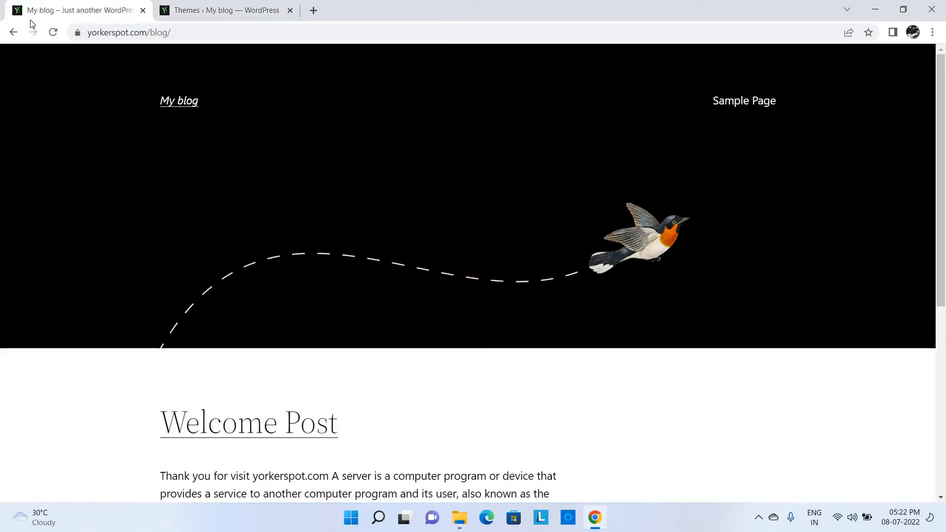
{"action": "left_click", "coordinate": [52, 34]}
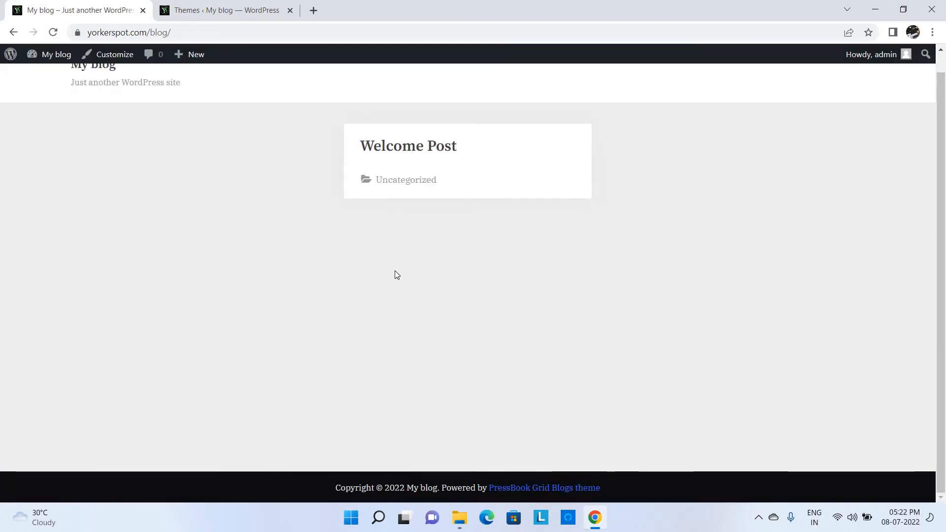
{"action": "left_click", "coordinate": [940, 70]}
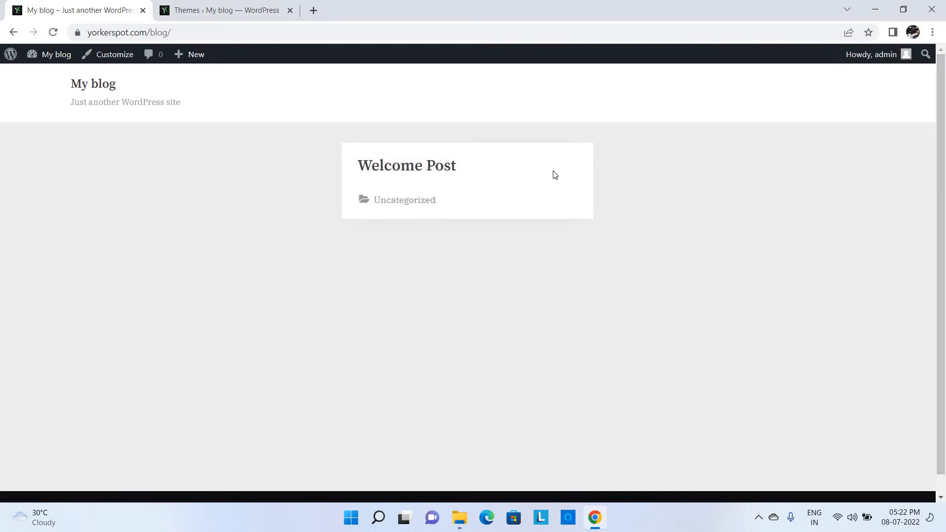
- Read through the Welcome Post in the new layout, then return to the admin Themes tab
{"action": "left_click", "coordinate": [427, 168]}
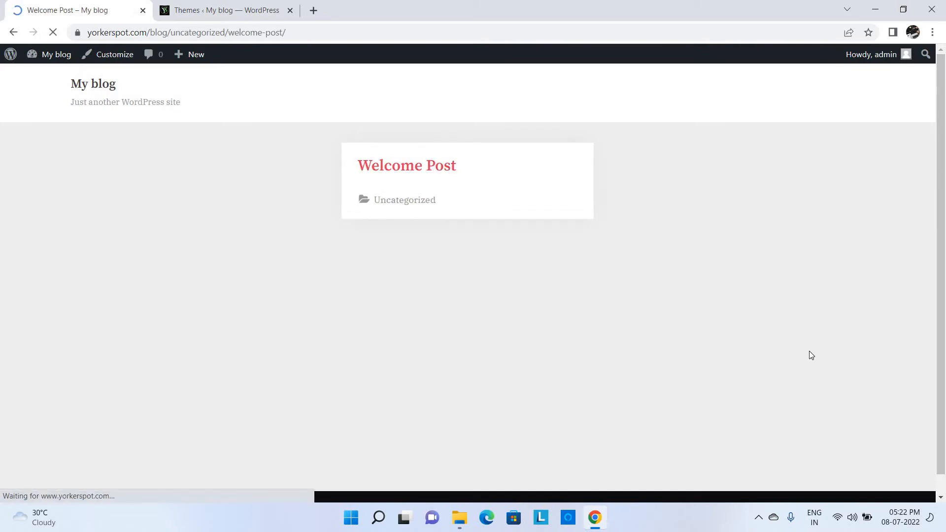
{"action": "scroll", "coordinate": [944, 408], "scroll_direction": "down", "scroll_amount": 1}
{"action": "scroll", "coordinate": [945, 408], "scroll_direction": "down", "scroll_amount": 12}
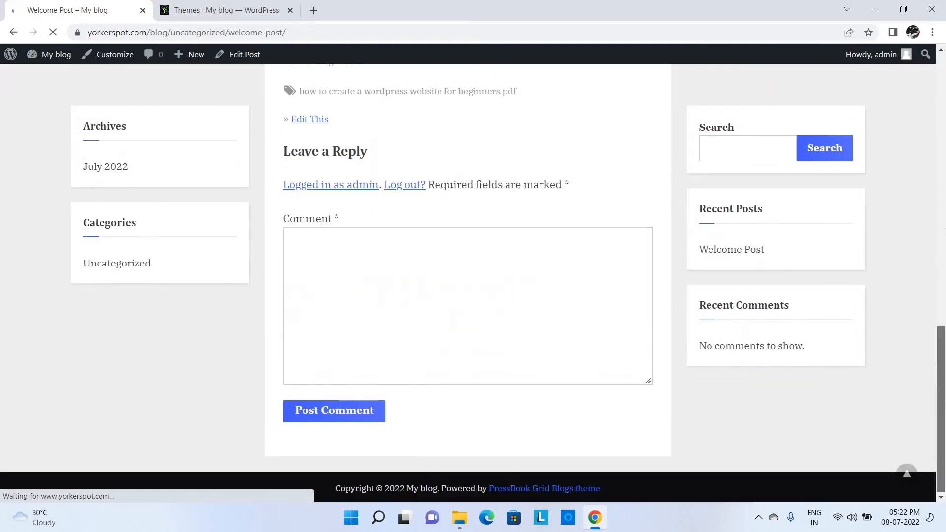
{"action": "scroll", "coordinate": [945, 85], "scroll_direction": "up", "scroll_amount": 12}
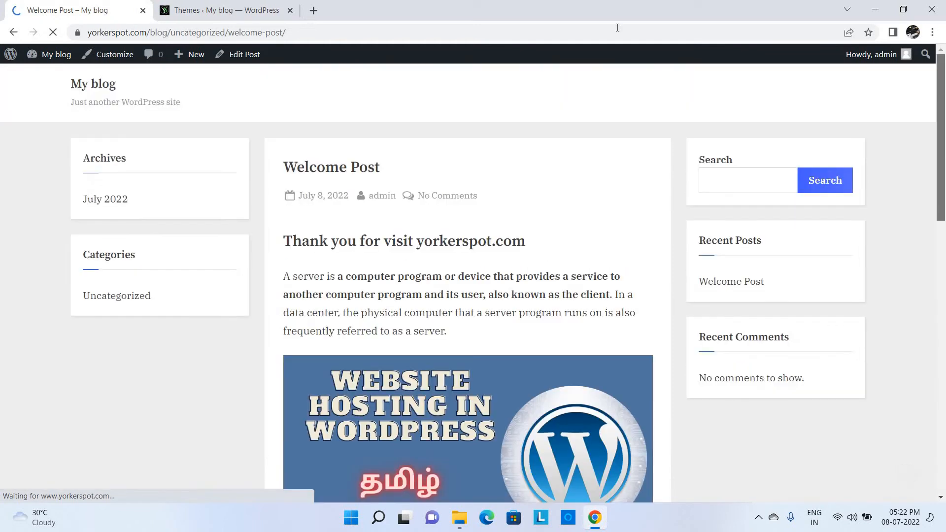
{"action": "left_click", "coordinate": [190, 10]}
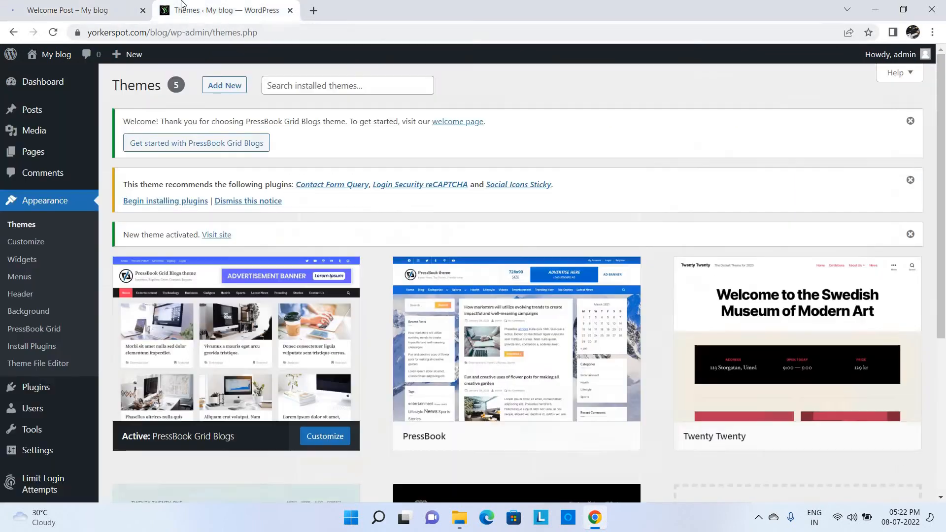
- Search Add Themes for 'fairy', browse the 6 results, then clear the search
{"action": "left_click", "coordinate": [235, 88]}
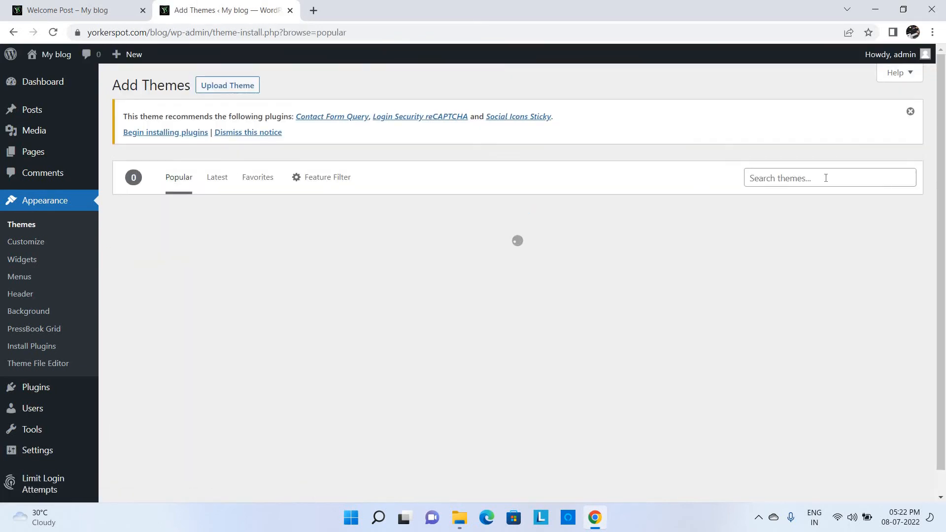
{"action": "left_click", "coordinate": [825, 178]}
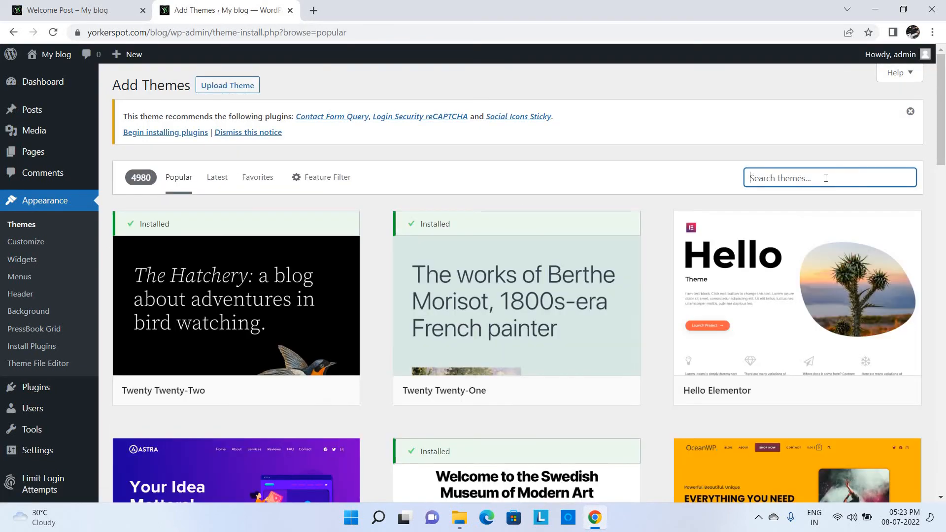
{"action": "type", "text": "fairy"}
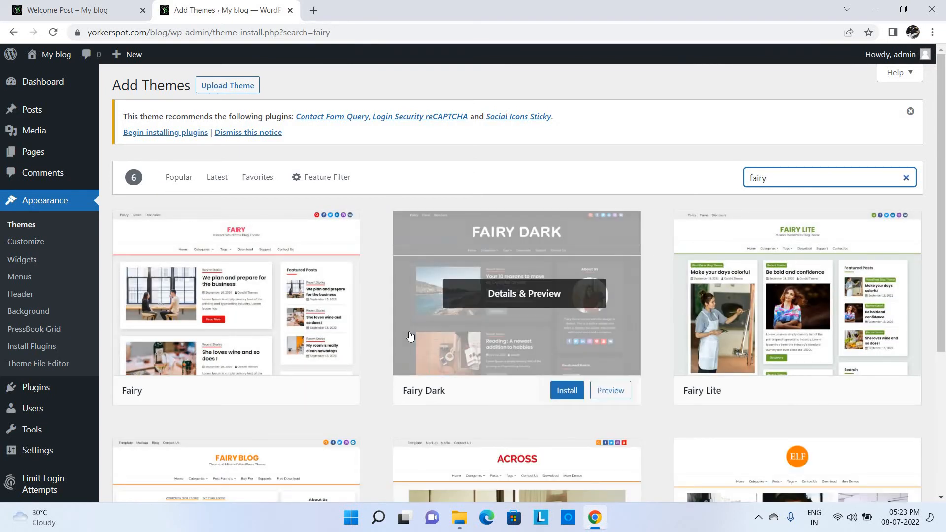
{"action": "double_click", "coordinate": [787, 183]}
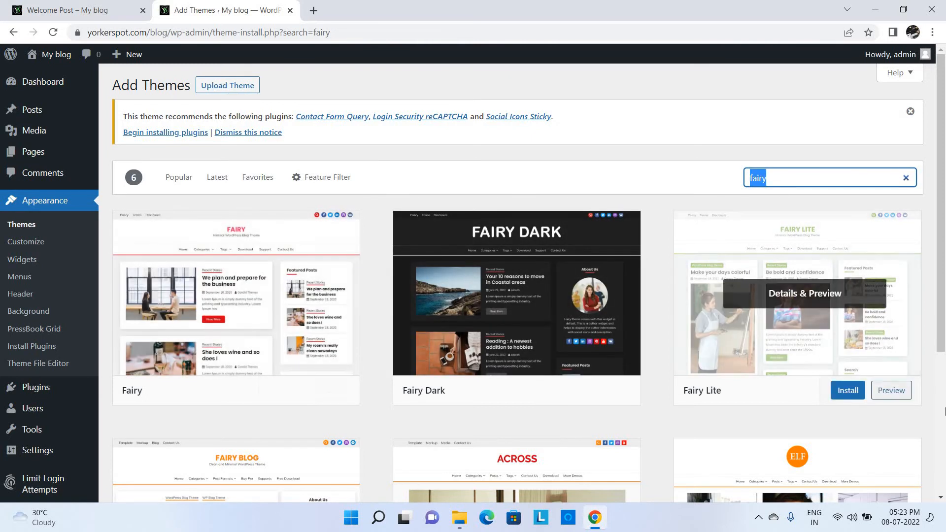
{"action": "scroll", "coordinate": [945, 410], "scroll_direction": "down", "scroll_amount": 4}
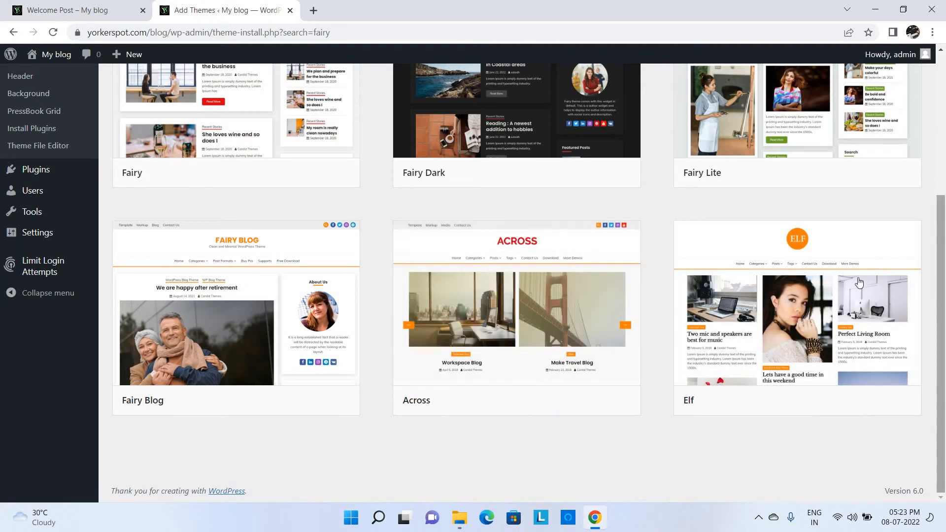
{"action": "scroll", "coordinate": [944, 100], "scroll_direction": "up", "scroll_amount": 5}
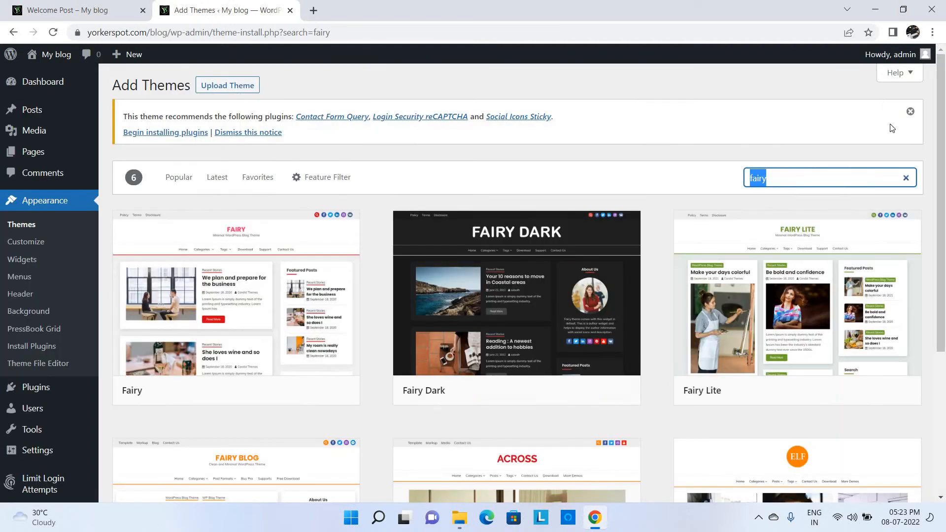
{"action": "left_click", "coordinate": [905, 178]}
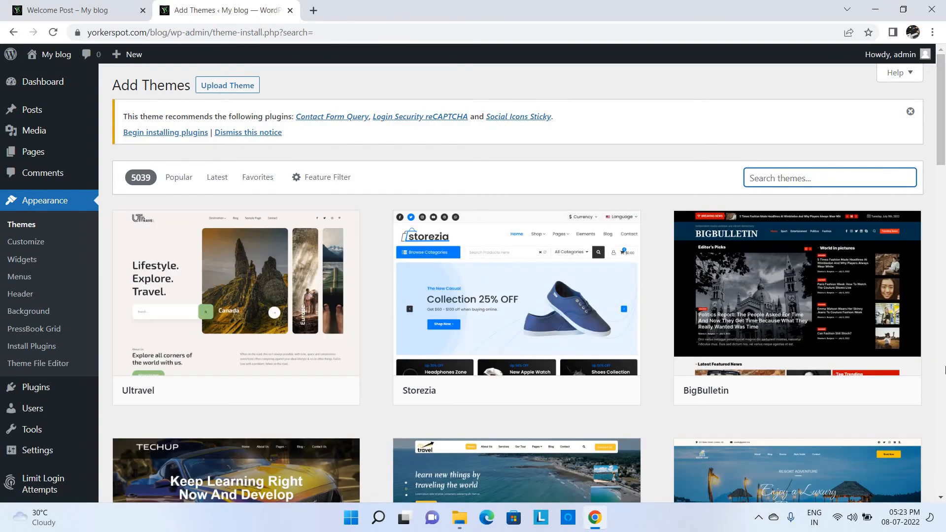
- Find Davis Blocks in the theme grid, install it and activate it
{"action": "scroll", "coordinate": [945, 370], "scroll_direction": "down", "scroll_amount": 8}
{"action": "left_click", "coordinate": [944, 370]}
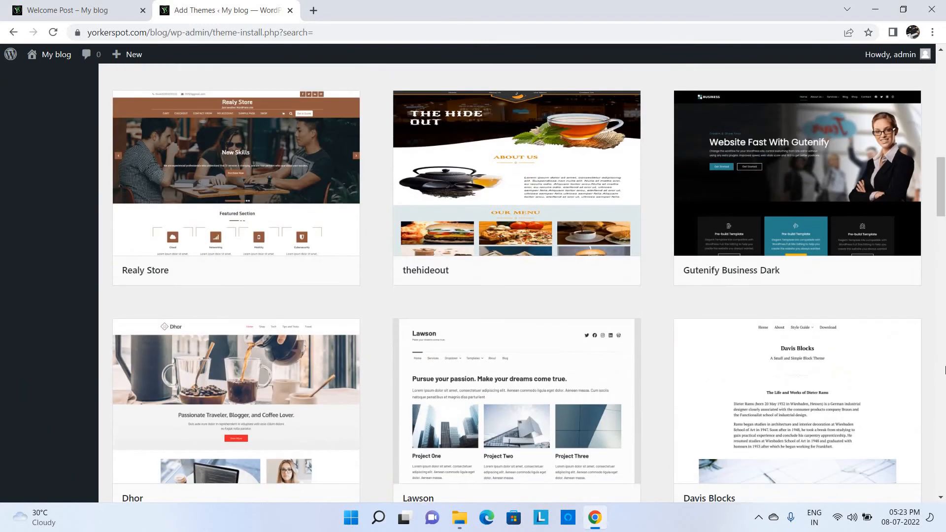
{"action": "left_click", "coordinate": [944, 432]}
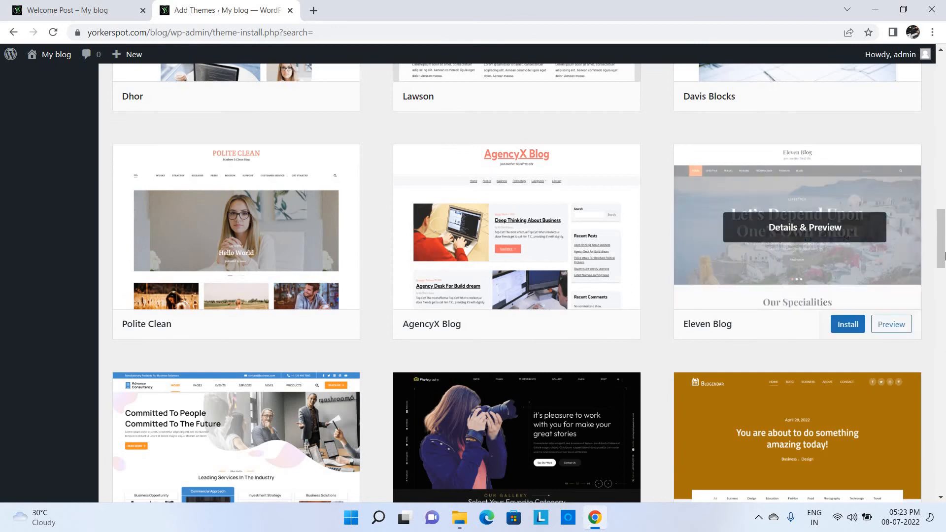
{"action": "left_click_drag", "start_coordinate": [941, 246], "coordinate": [941, 218]}
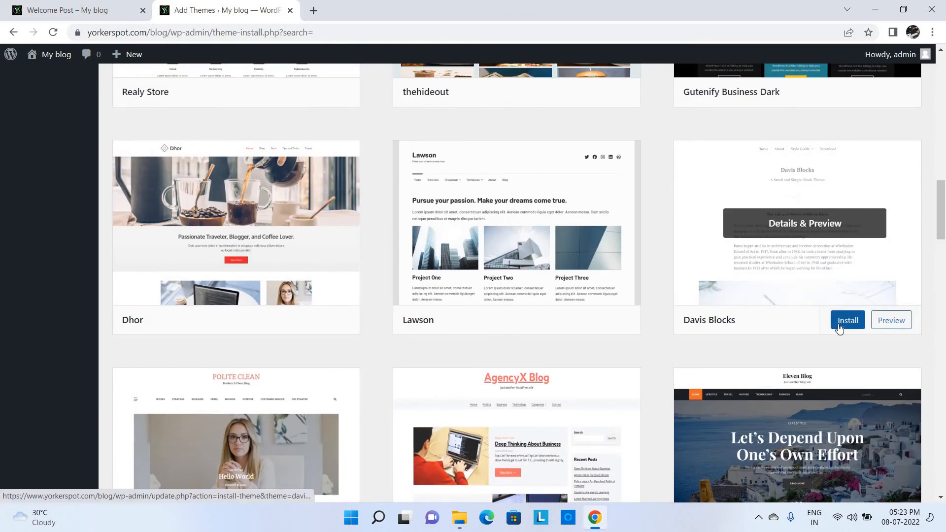
{"action": "left_click", "coordinate": [839, 326]}
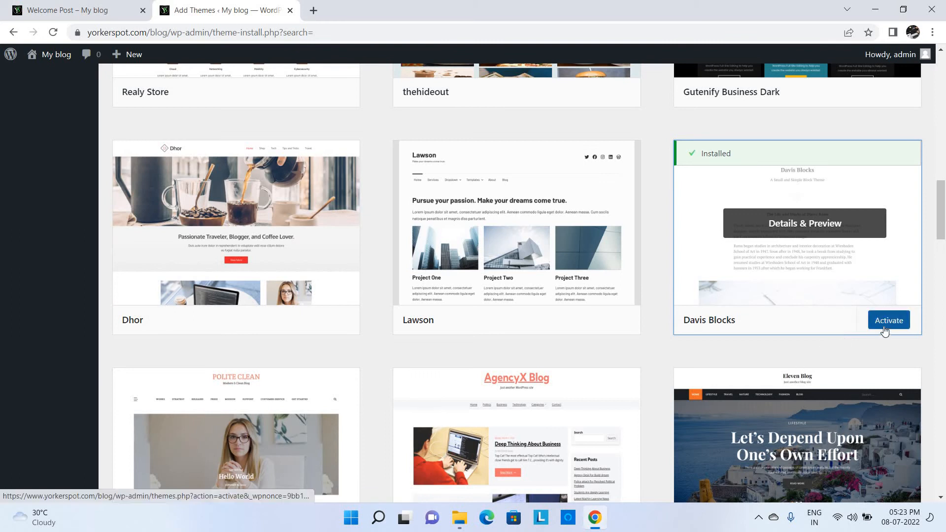
{"action": "left_click", "coordinate": [884, 332]}
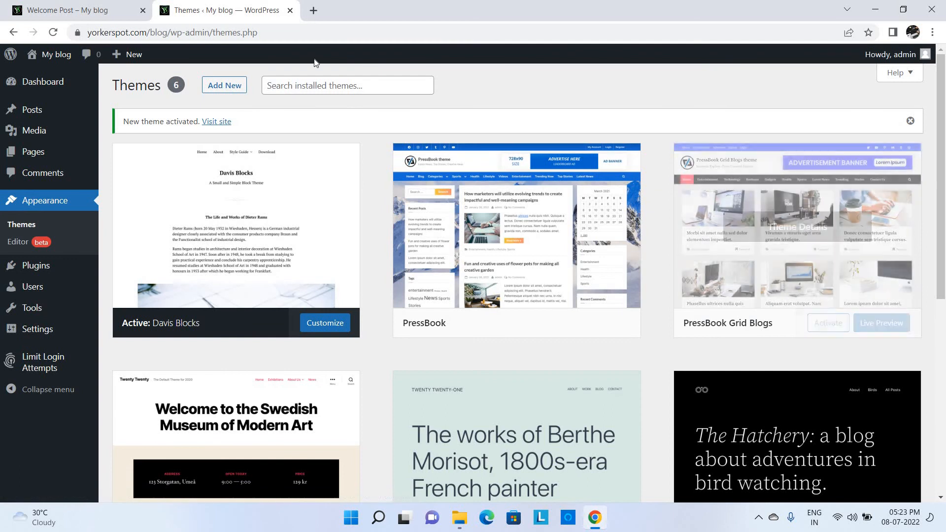
{"action": "left_click", "coordinate": [19, 4]}
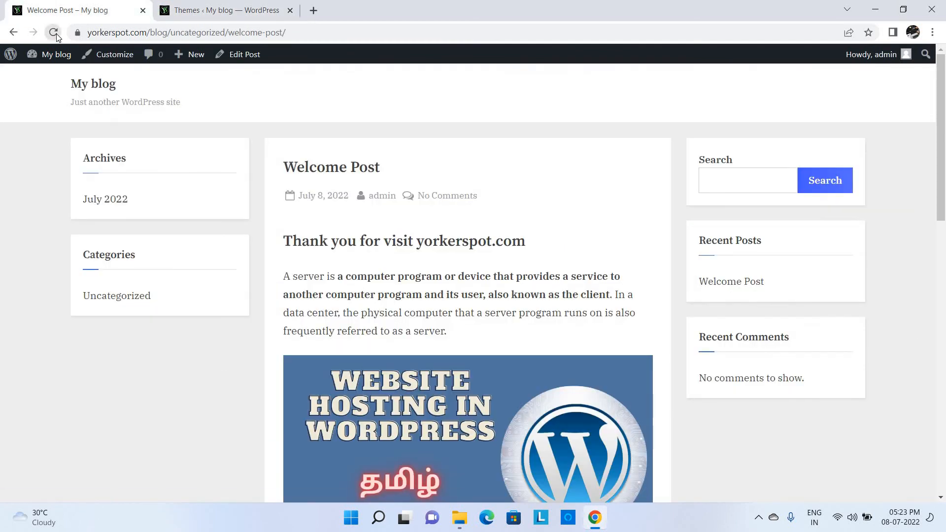
{"action": "left_click", "coordinate": [56, 33]}
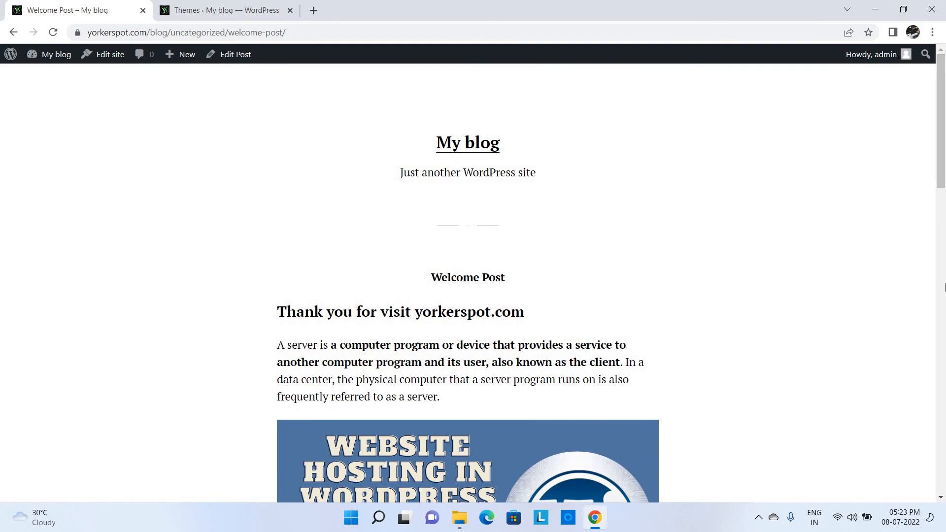
{"action": "left_click_drag", "start_coordinate": [944, 135], "coordinate": [394, 173]}
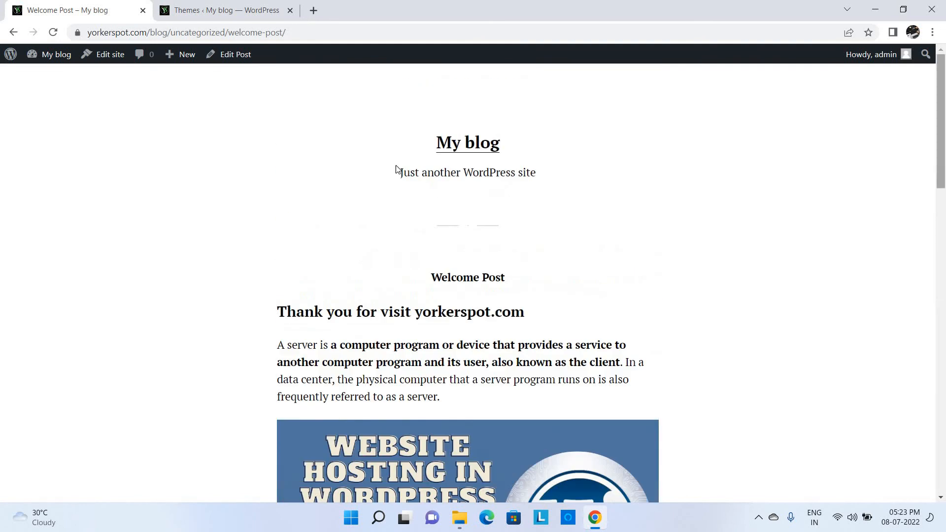
{"action": "left_click", "coordinate": [252, 4]}
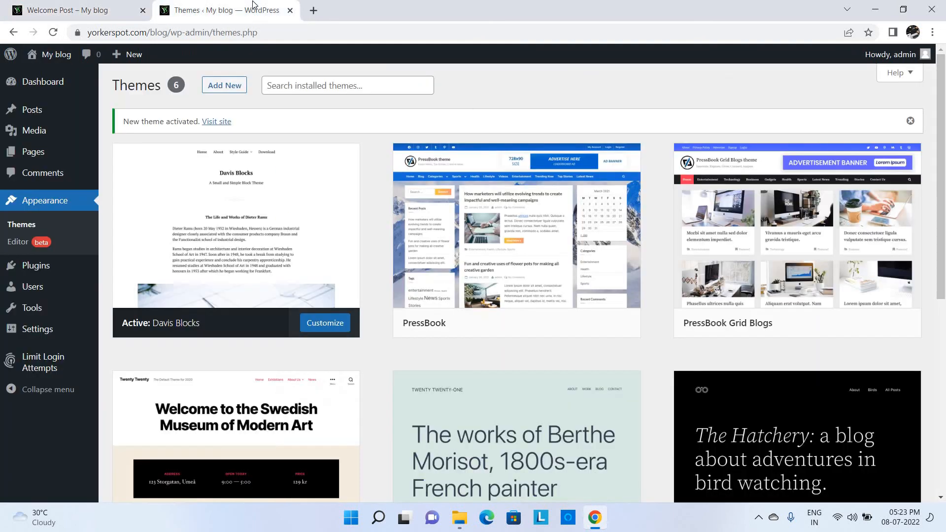